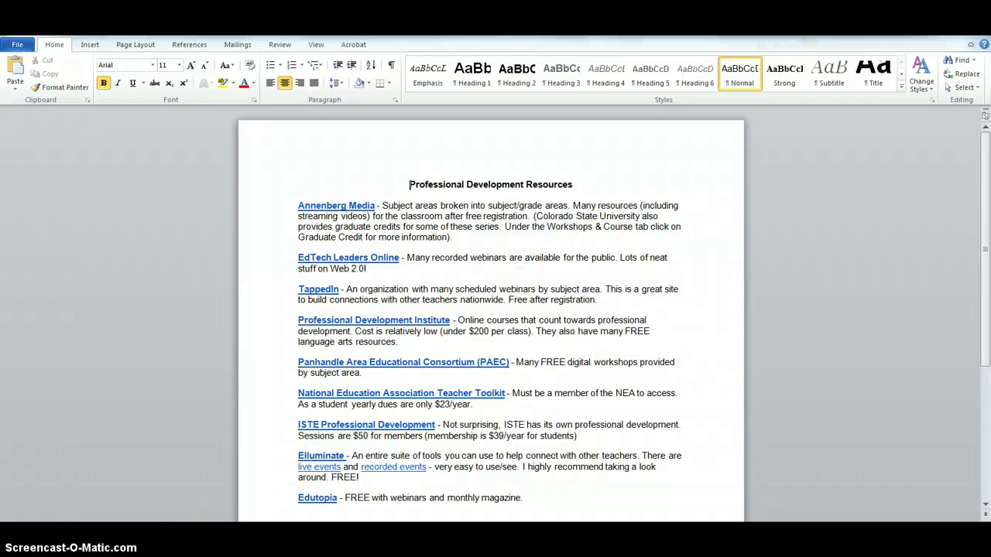
Switch to the Gmail inbox in Internet Explorer and open Docs from Google's full product list in a maximized window.
mouse_move(70, 551)
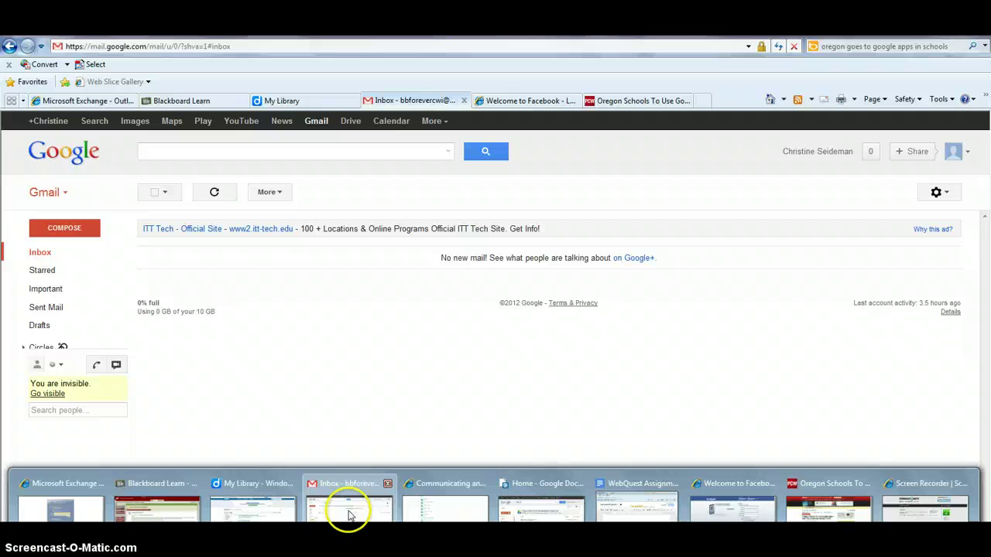
left_click(348, 513)
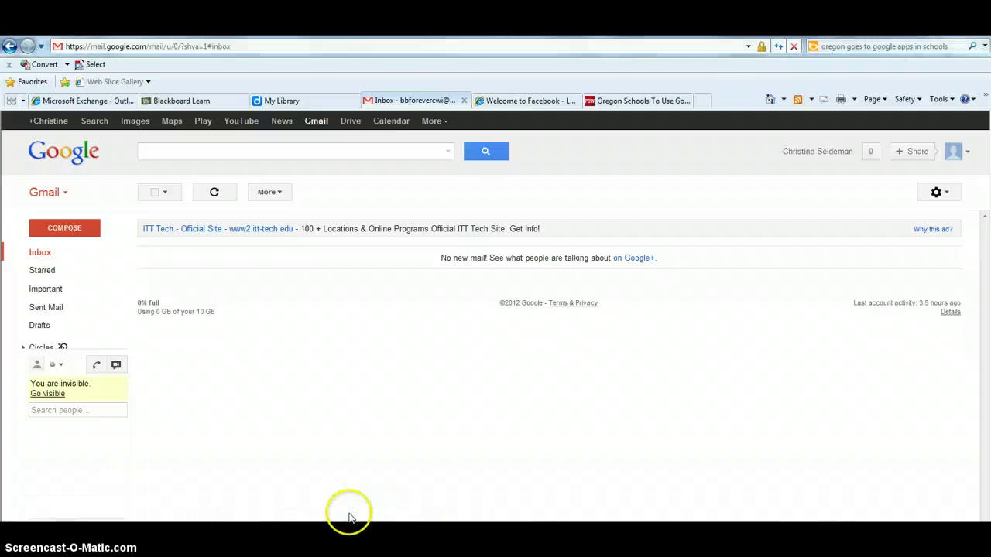
left_click(443, 124)
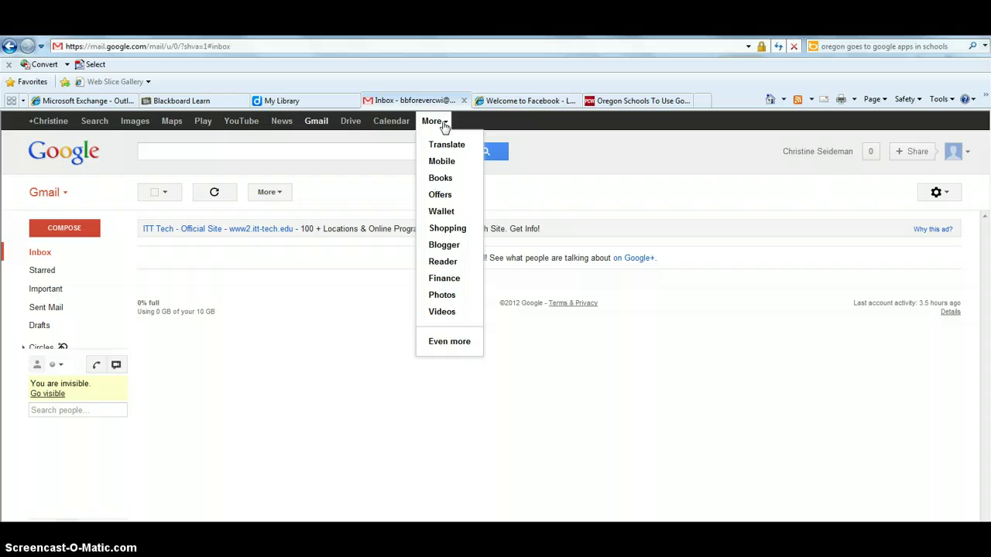
left_click(451, 343)
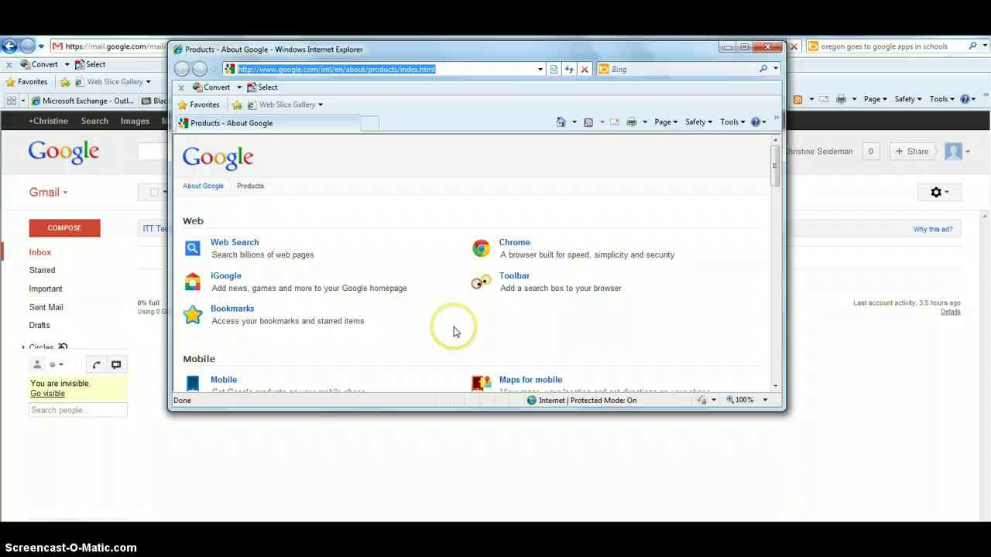
left_click_drag(775, 166, 758, 264)
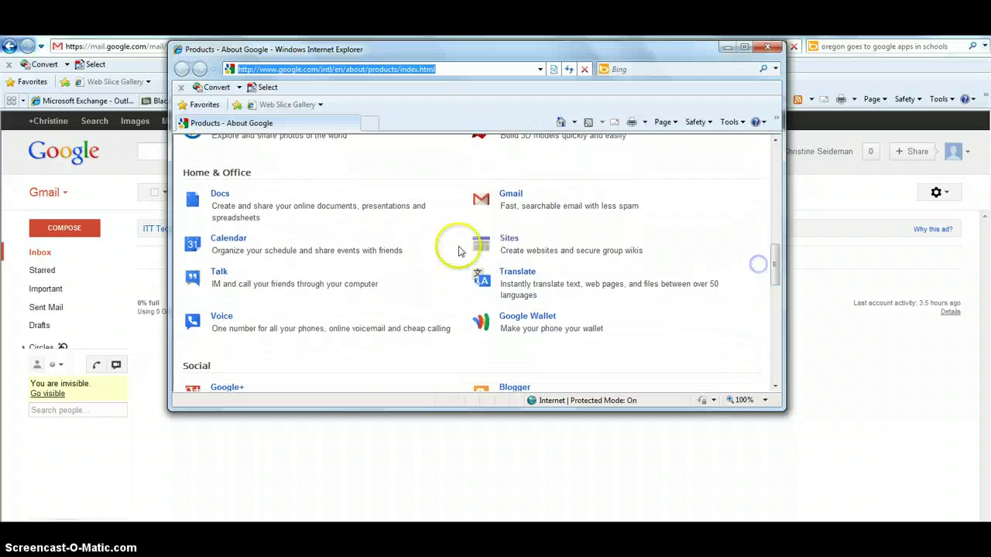
left_click(219, 199)
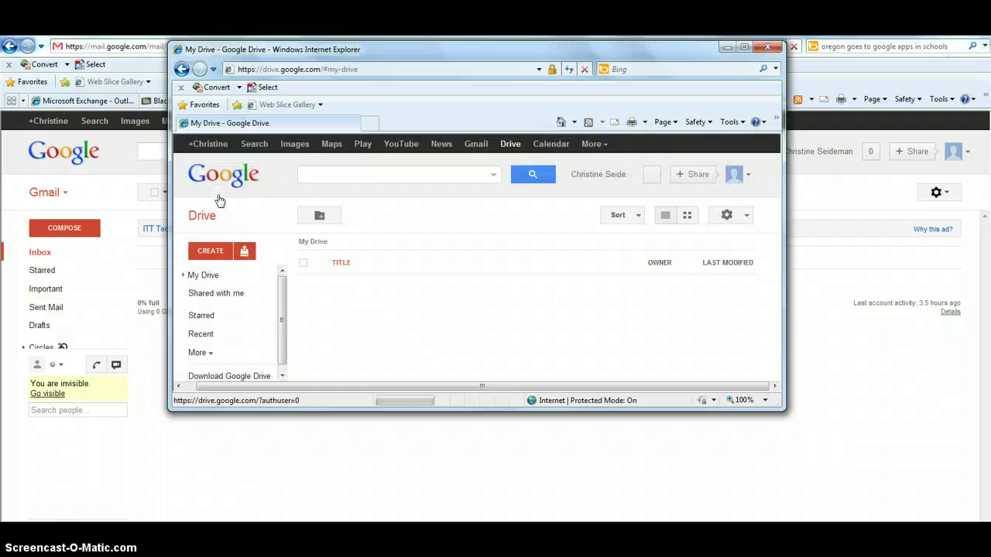
left_click(744, 50)
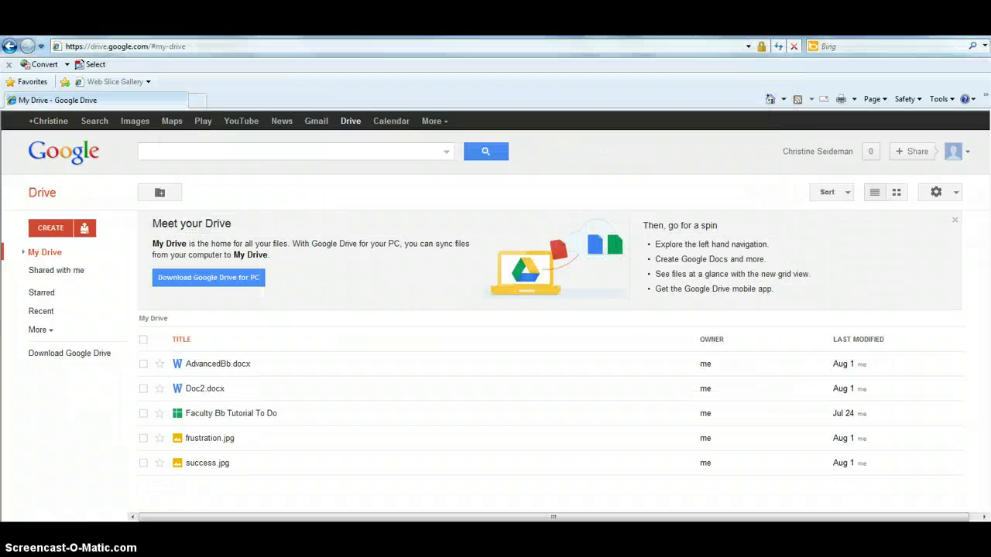
left_click(391, 486)
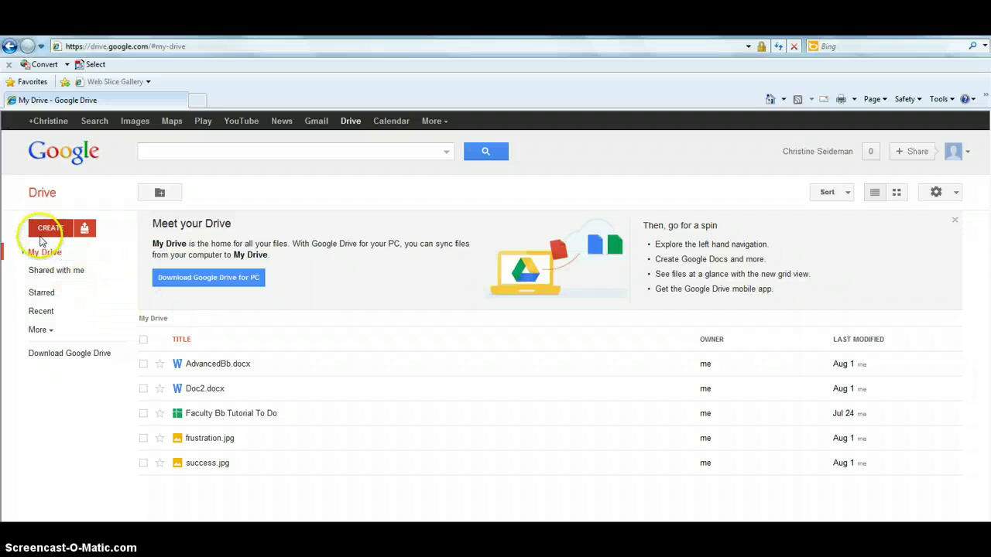
Upload the ProfessionalDevelopmentResources file from the Documents library to My Drive.
left_click(86, 232)
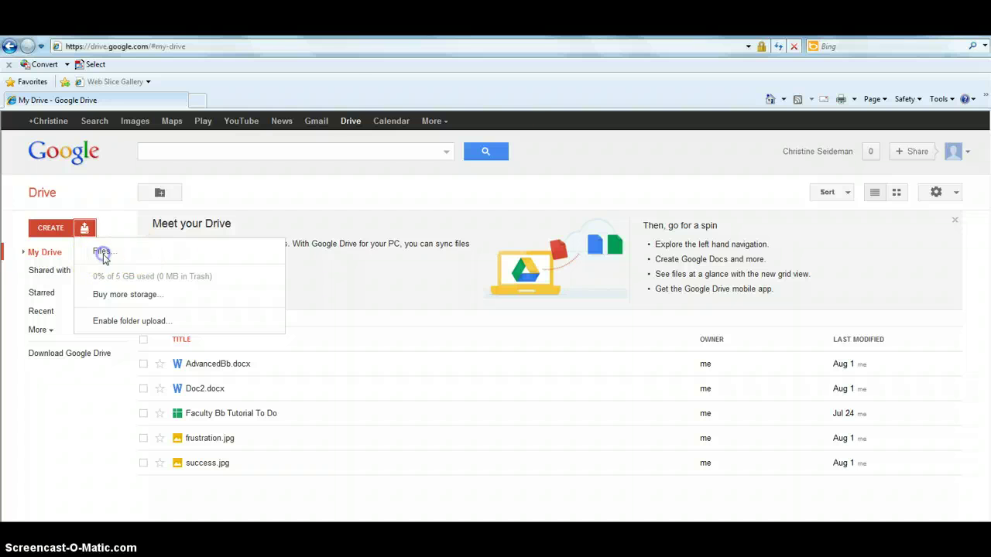
left_click(103, 253)
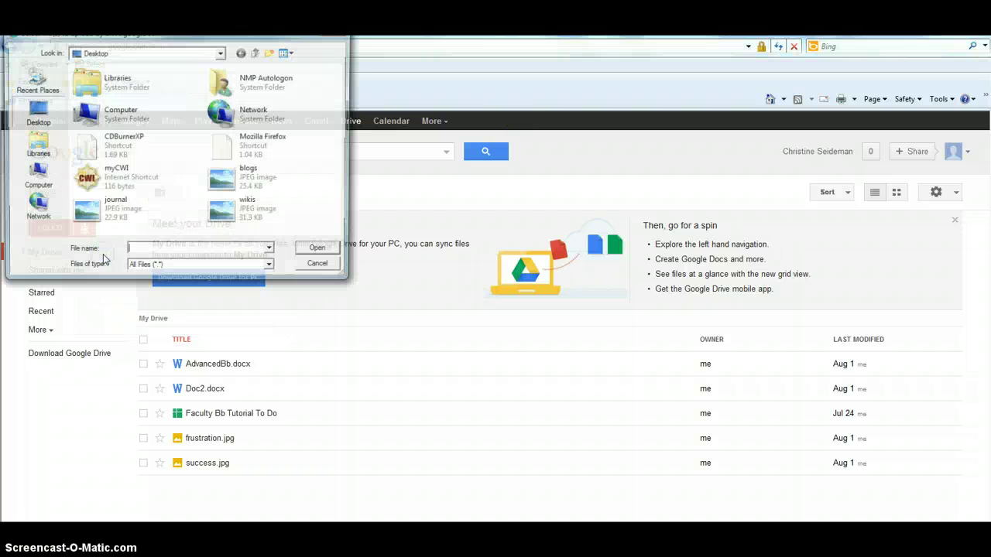
left_click(34, 144)
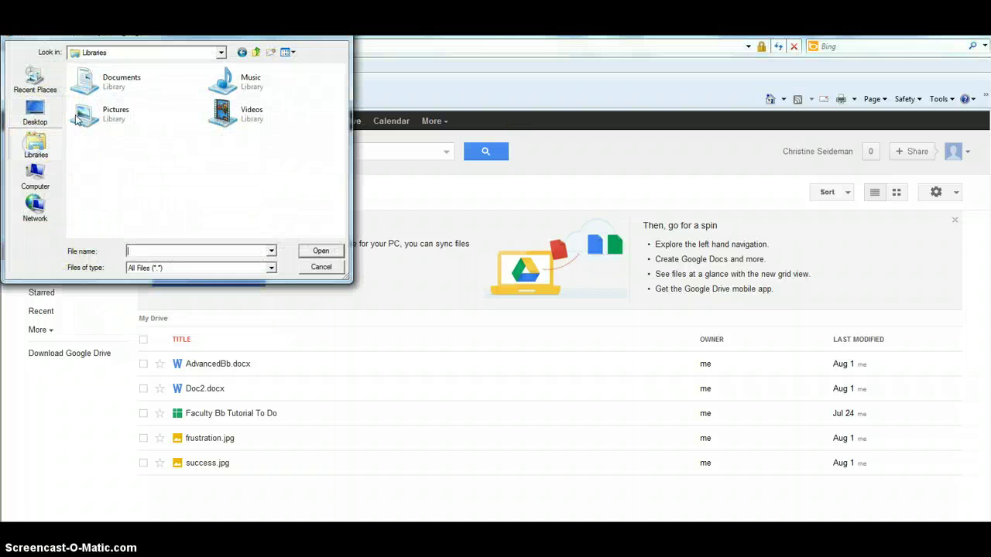
double_click(118, 83)
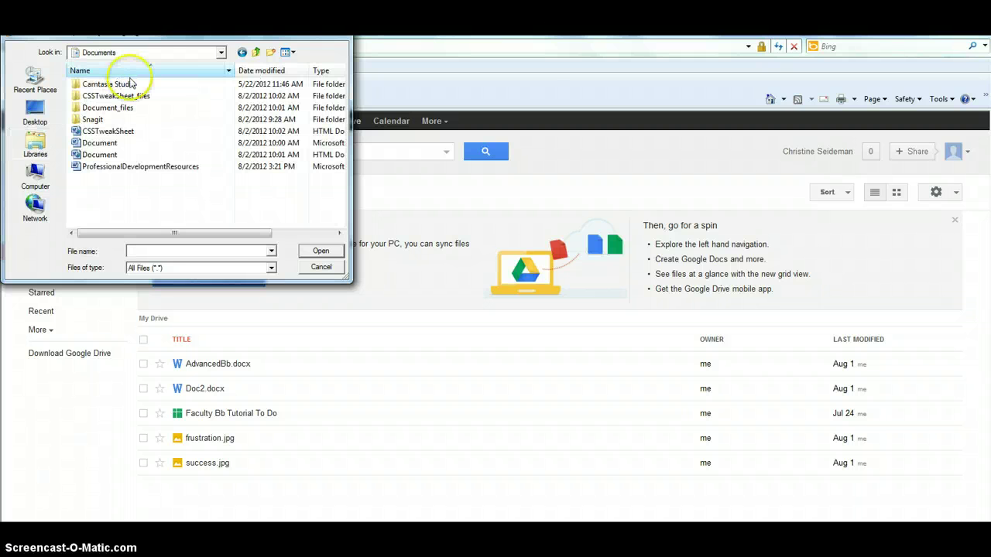
left_click(177, 169)
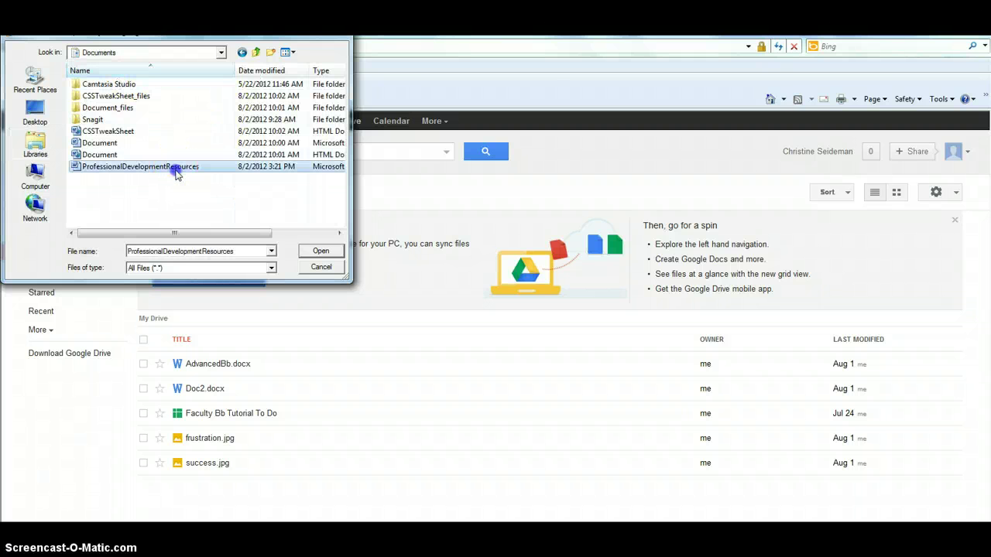
left_click(313, 251)
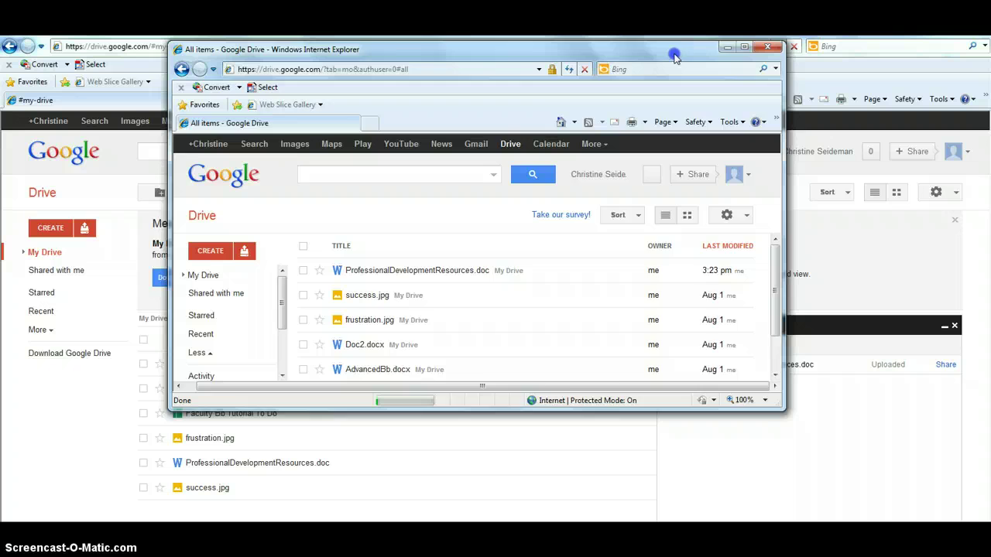
Open the uploaded ProfessionalDevelopmentResources.doc from the Drive file list and maximize its window.
left_click_drag(673, 55, 512, 66)
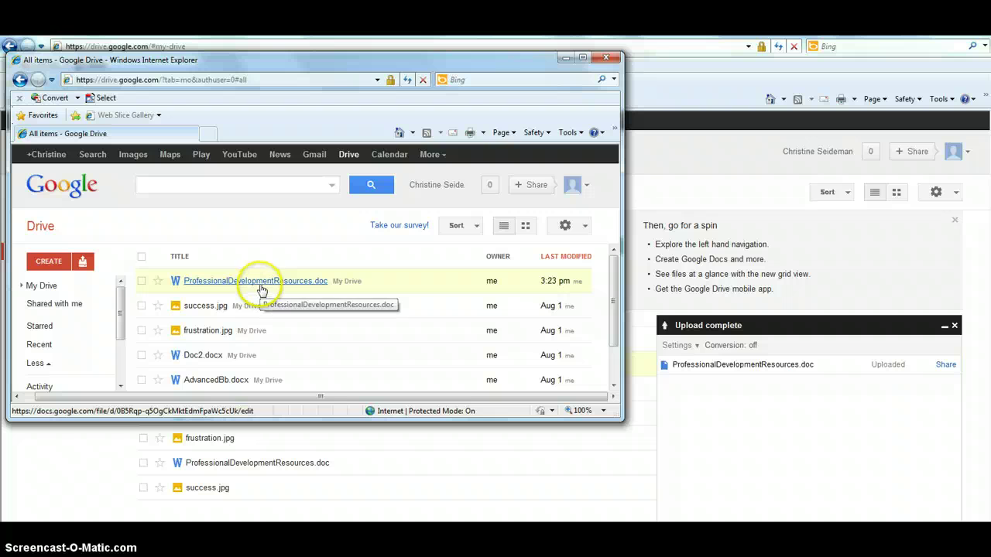
left_click_drag(532, 67, 712, 85)
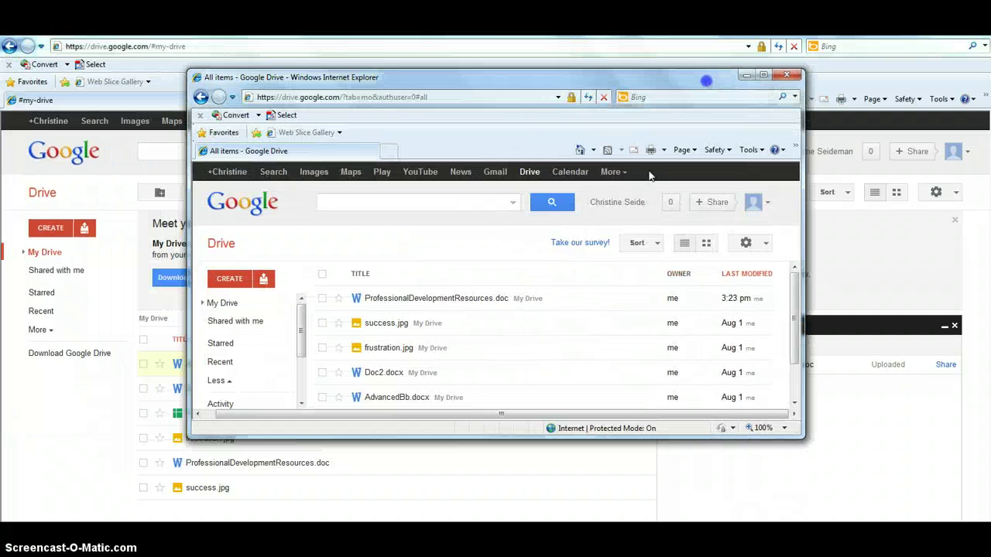
left_click(464, 303)
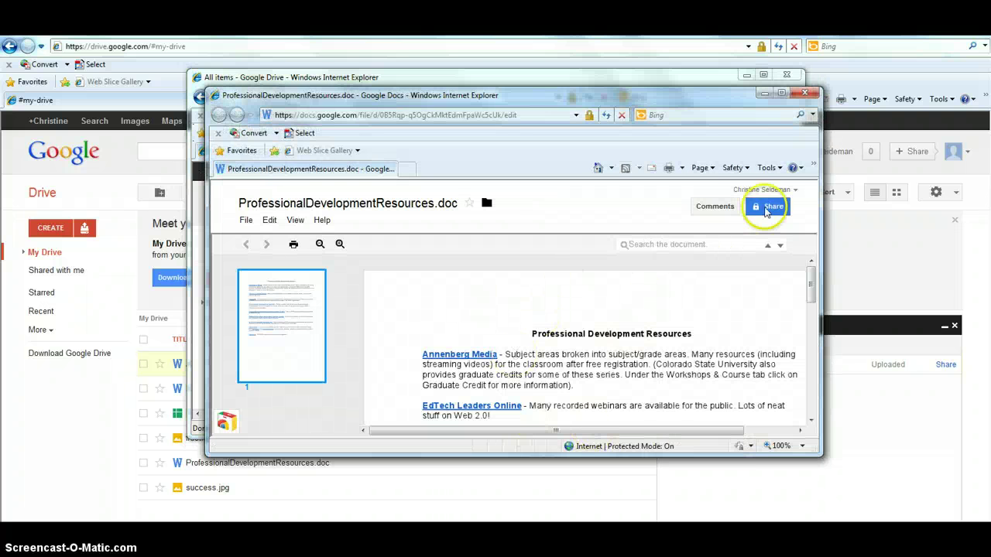
left_click(782, 93)
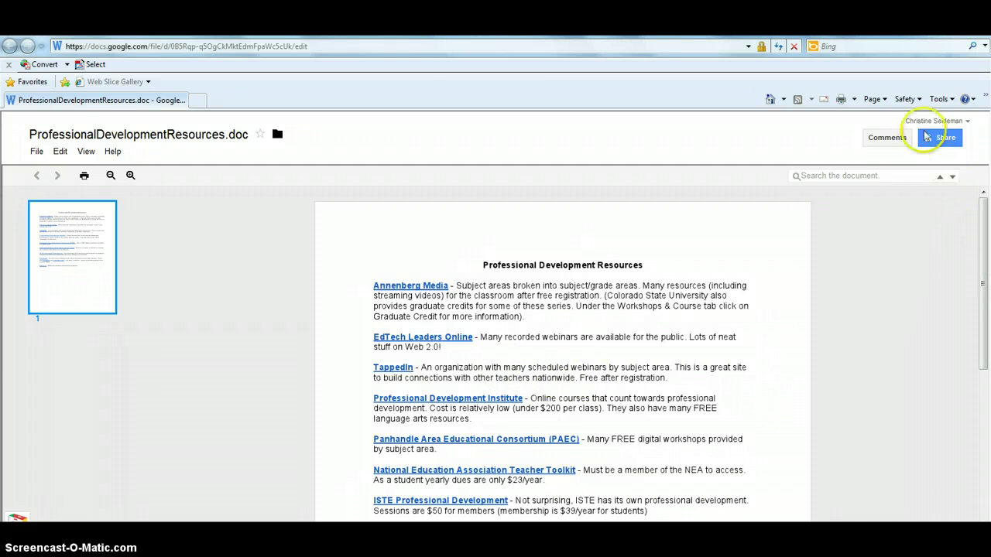
Change the document's sharing visibility to Public on the web and save the sharing settings.
left_click(943, 140)
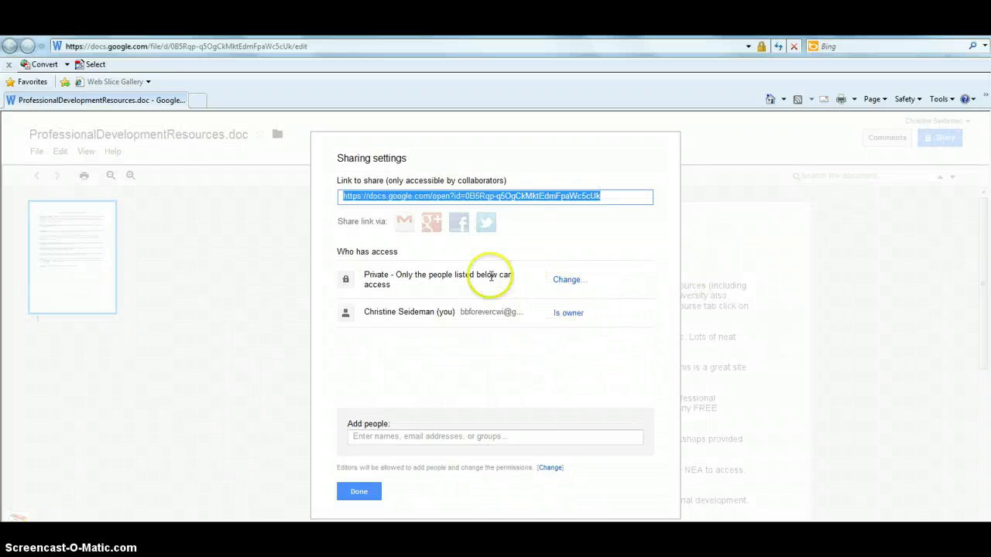
left_click(568, 280)
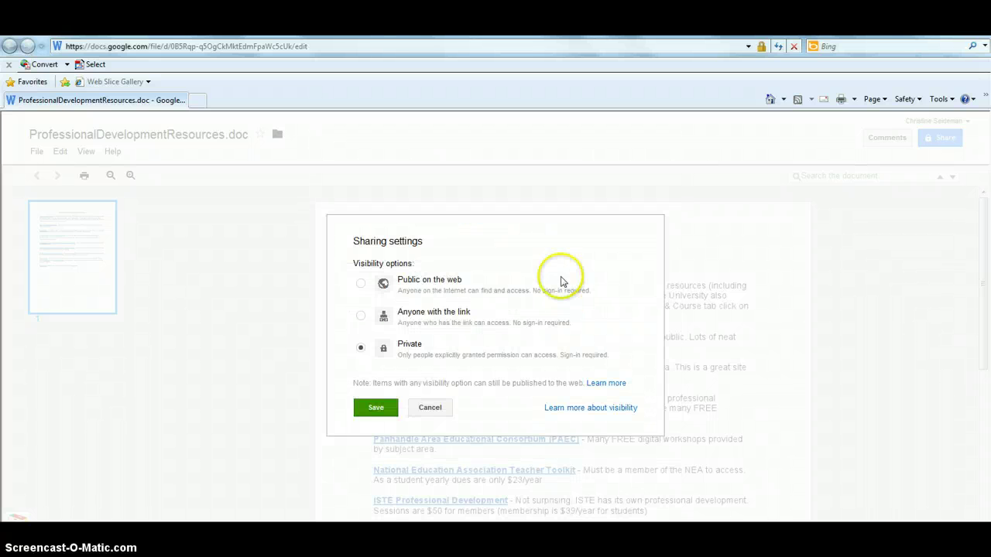
left_click(361, 284)
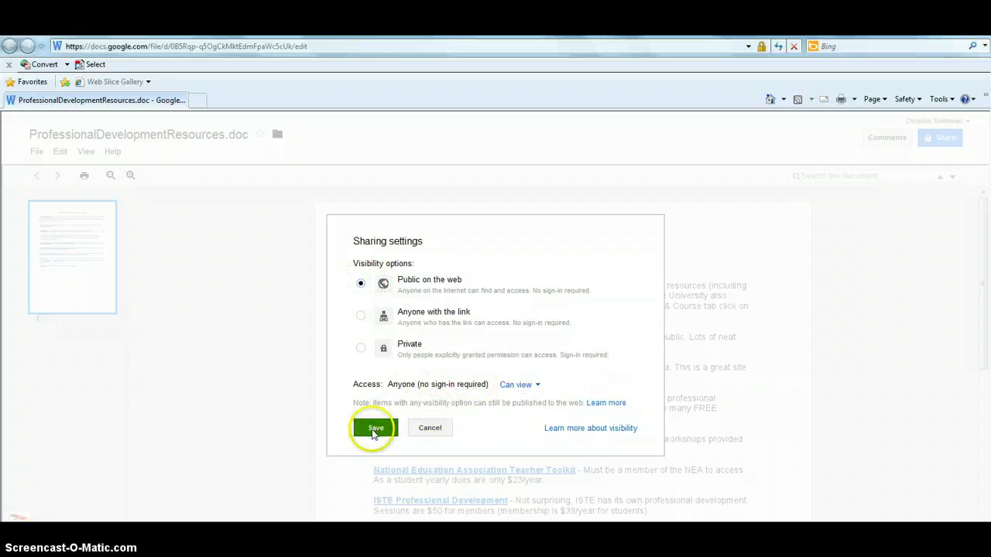
left_click(374, 429)
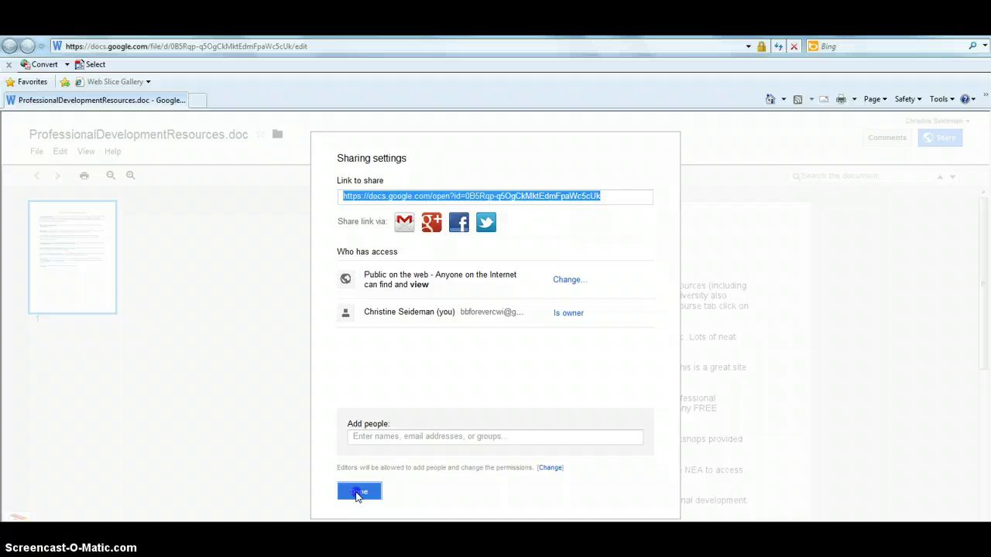
left_click(356, 492)
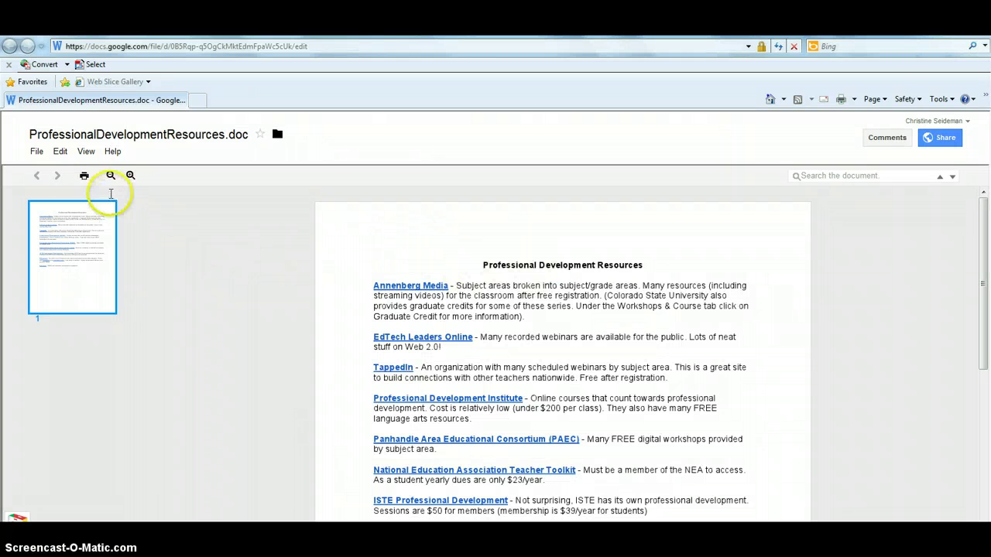
Export the Word file to an editable Google document, reloading the page and accepting only securely delivered content.
scroll(249, 399, "down", 1)
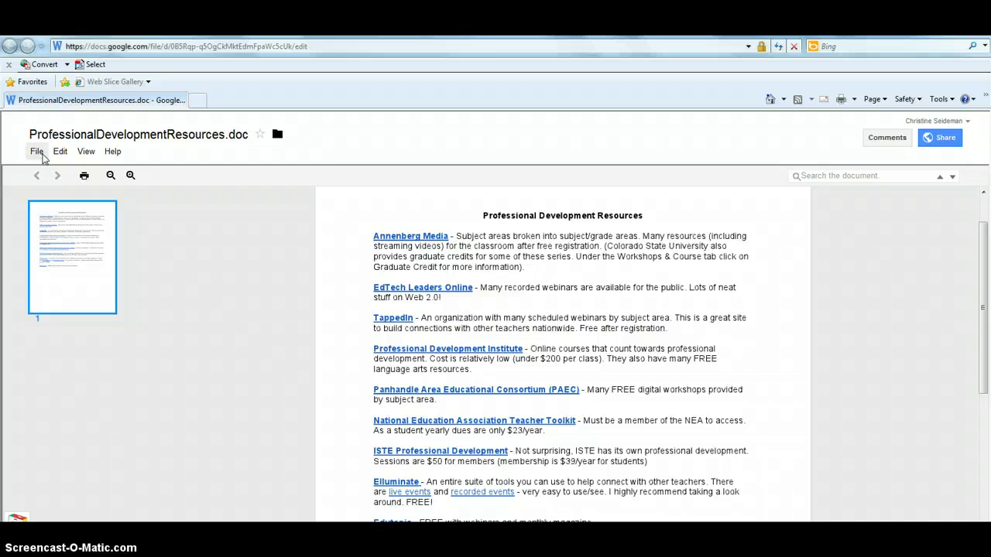
left_click(39, 152)
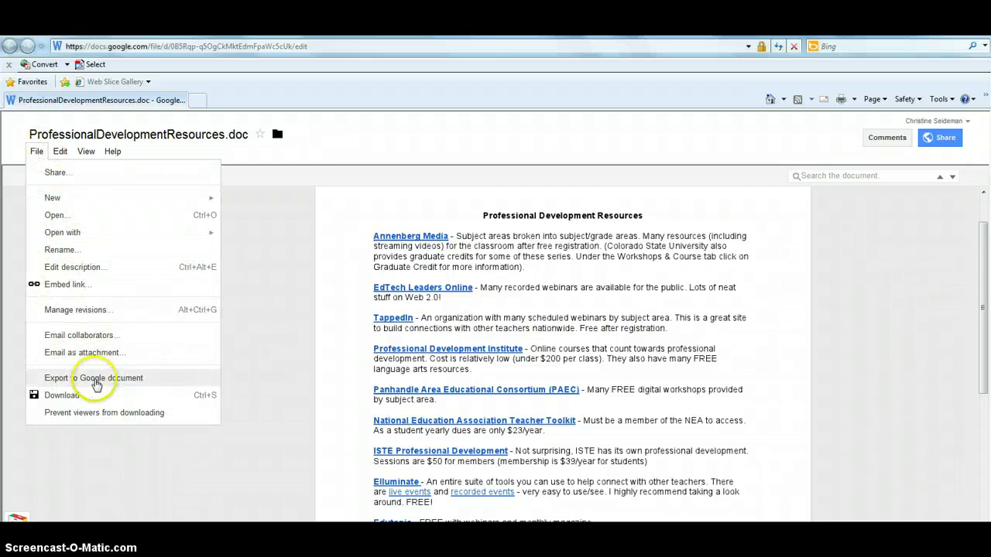
left_click(99, 379)
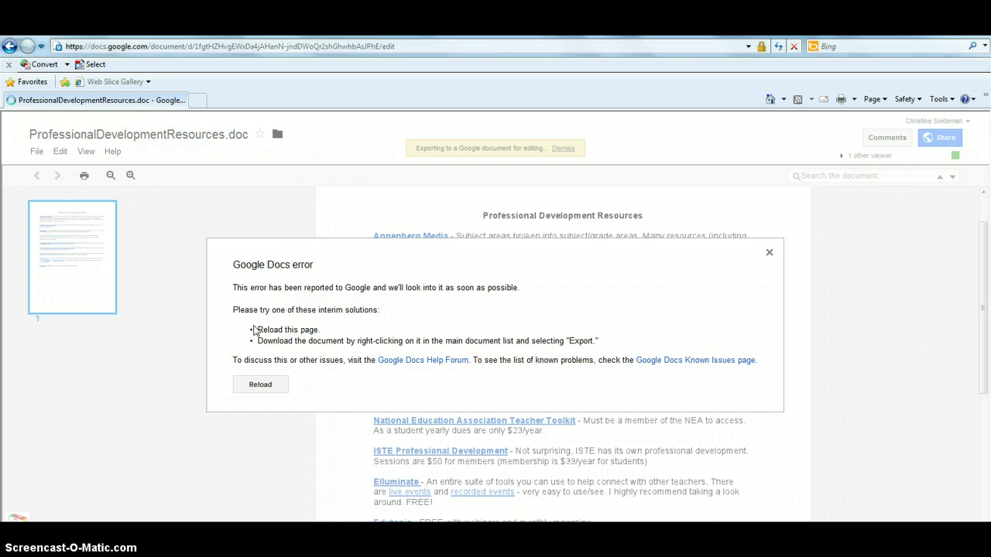
left_click(261, 384)
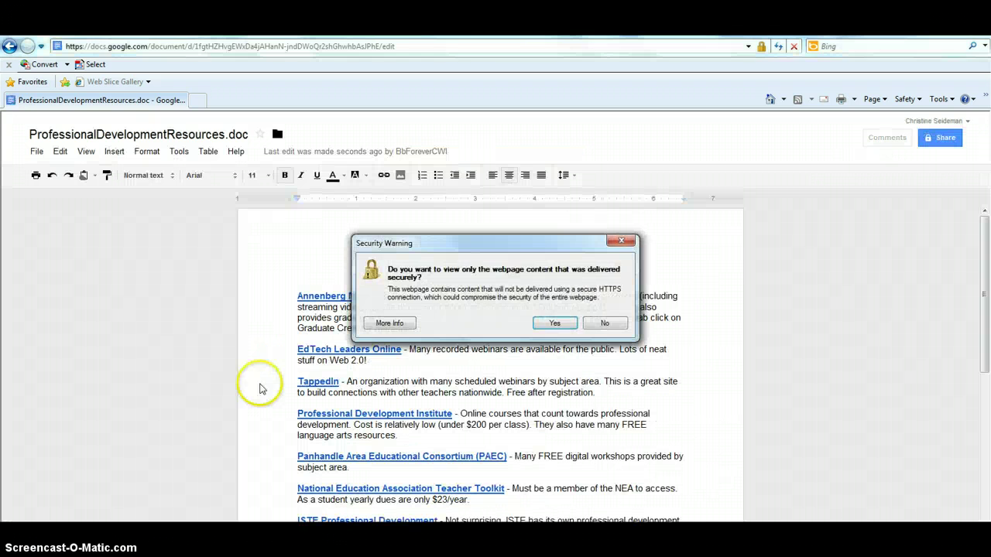
left_click(554, 325)
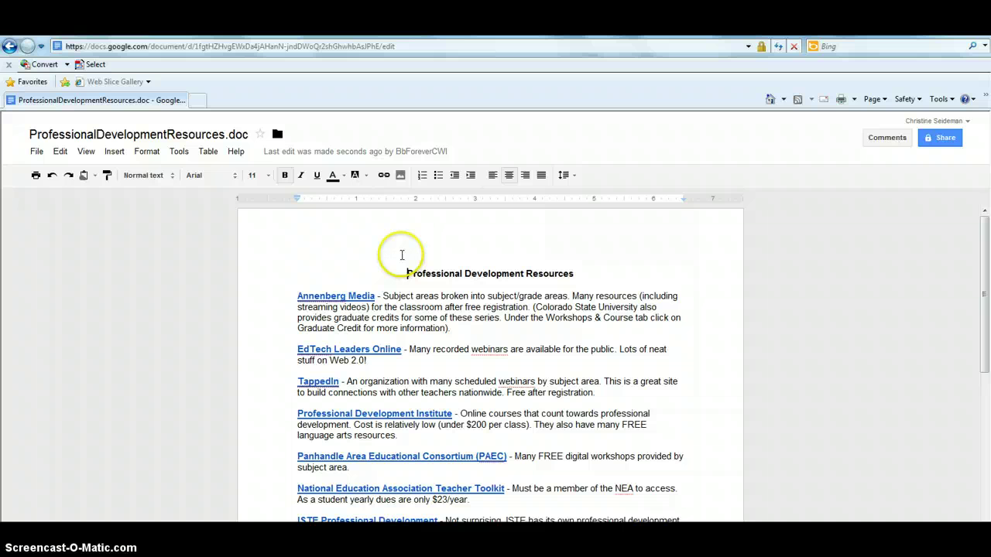
Set the document's page color to a muted teal in the page setup.
left_click(35, 153)
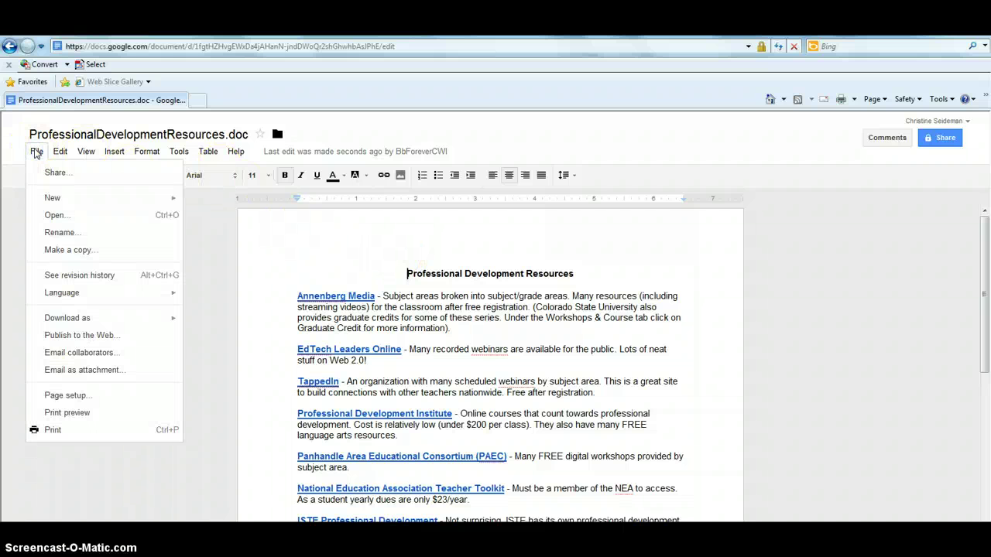
left_click(69, 395)
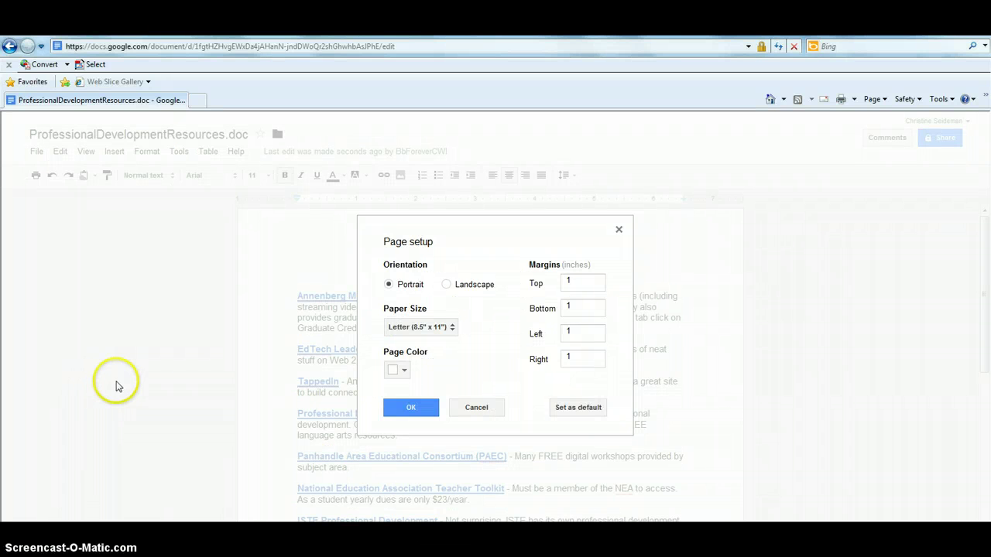
left_click(403, 373)
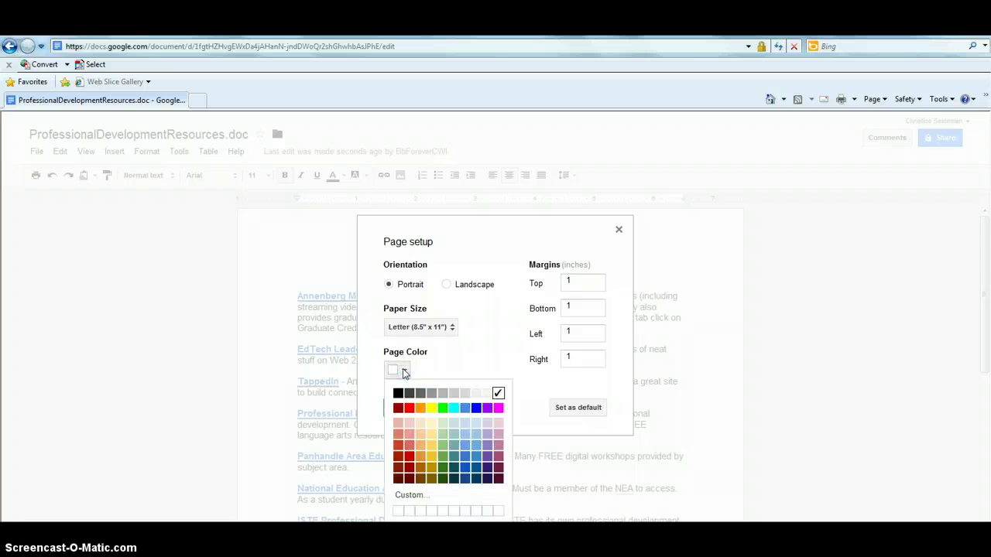
left_click(454, 446)
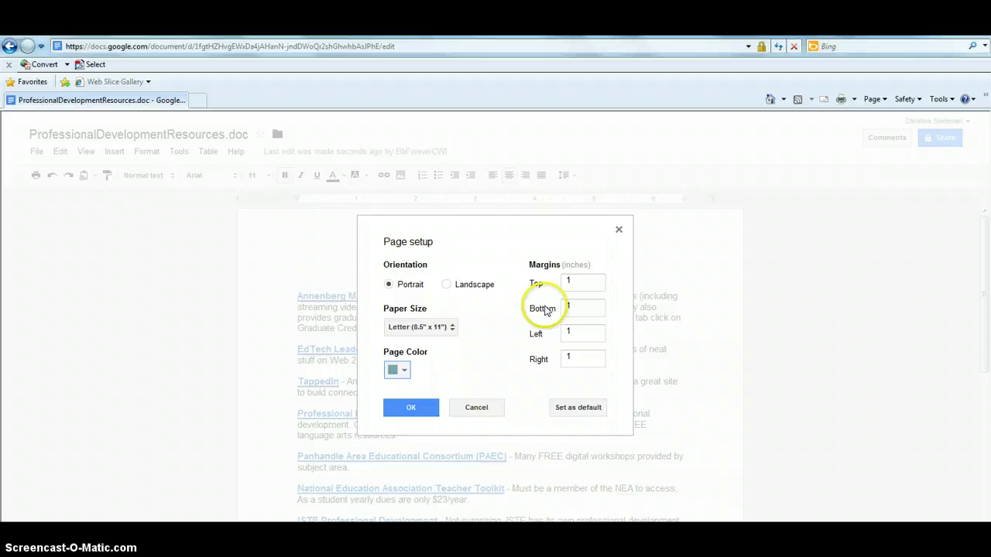
left_click(410, 408)
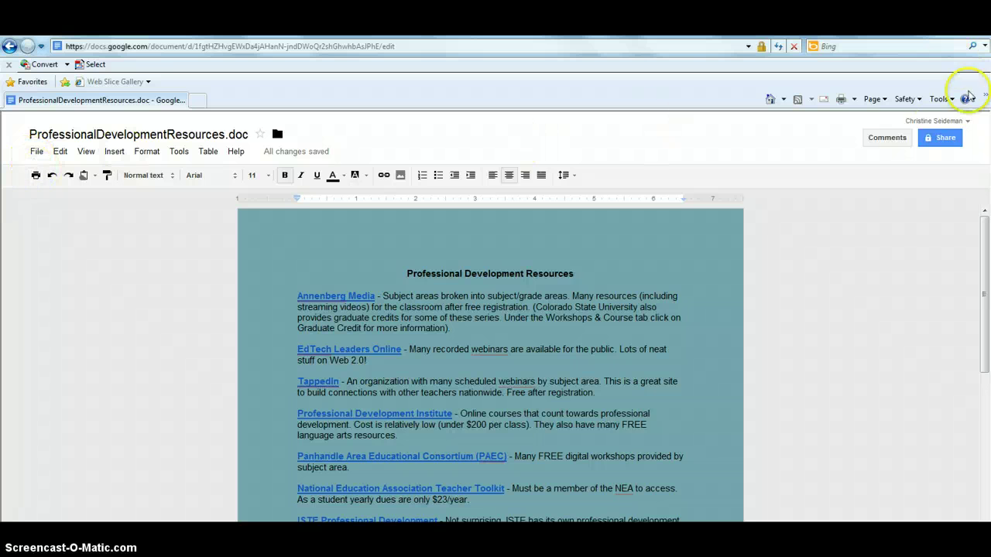
Publish the document to the web with automatic republishing when changes are made, confirming the publication and closing the publishing settings.
mouse_move(328, 155)
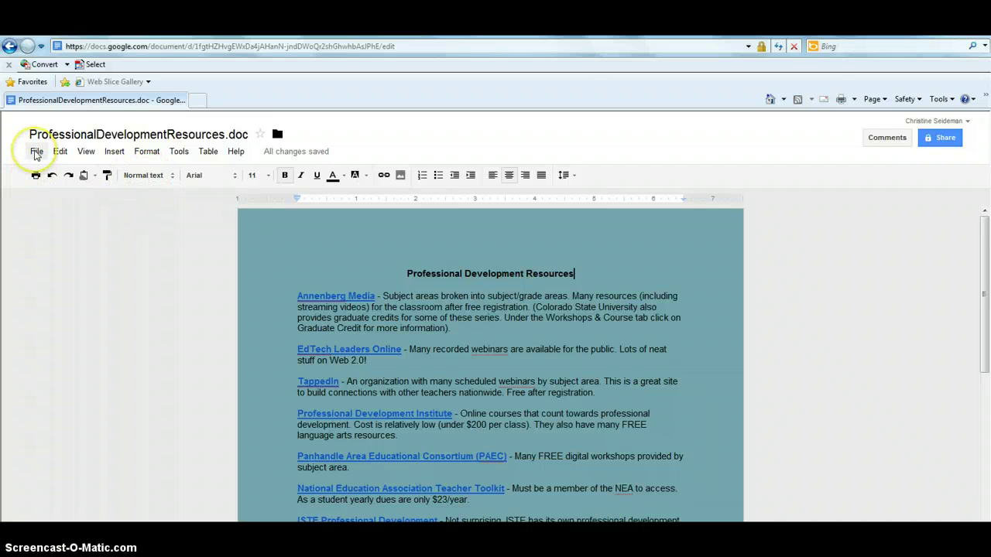
left_click(37, 153)
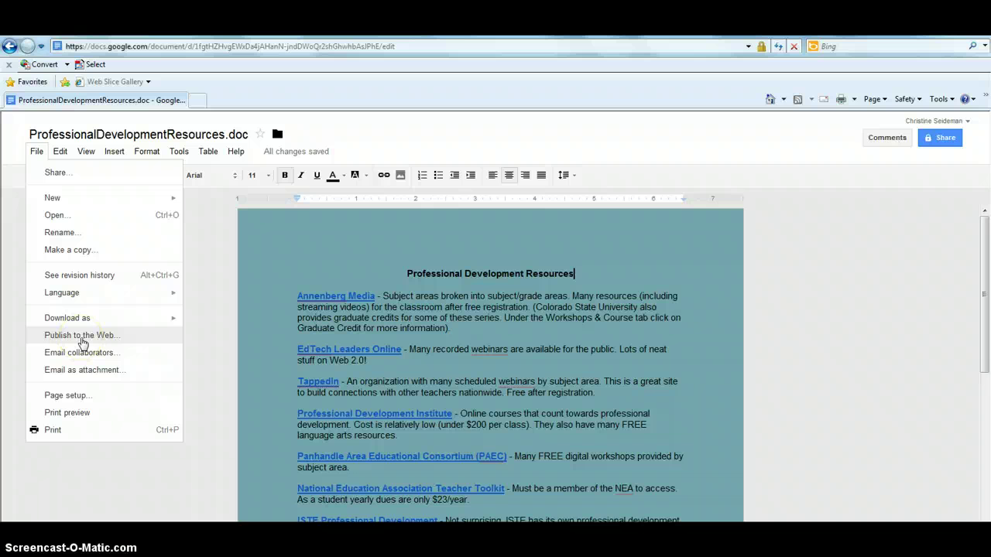
left_click(82, 341)
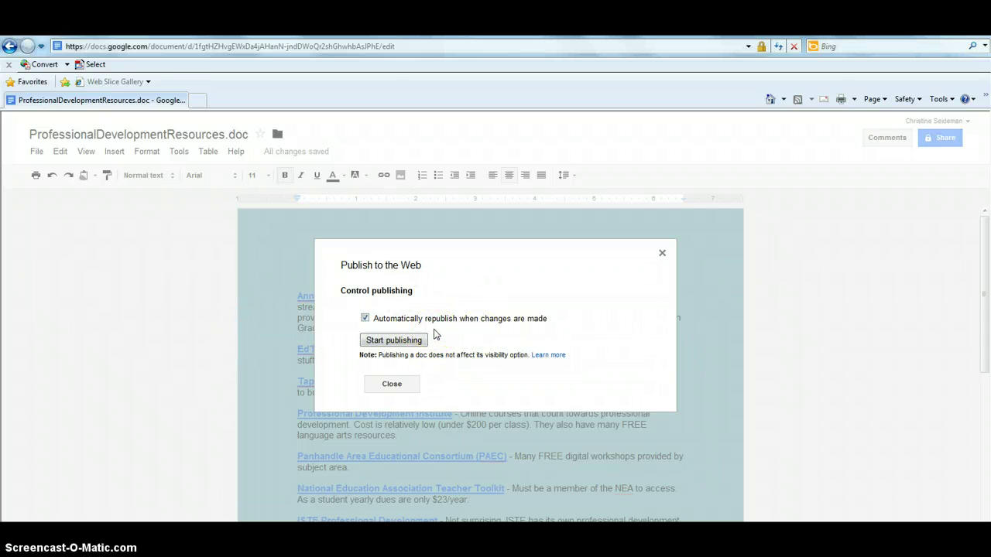
left_click(395, 342)
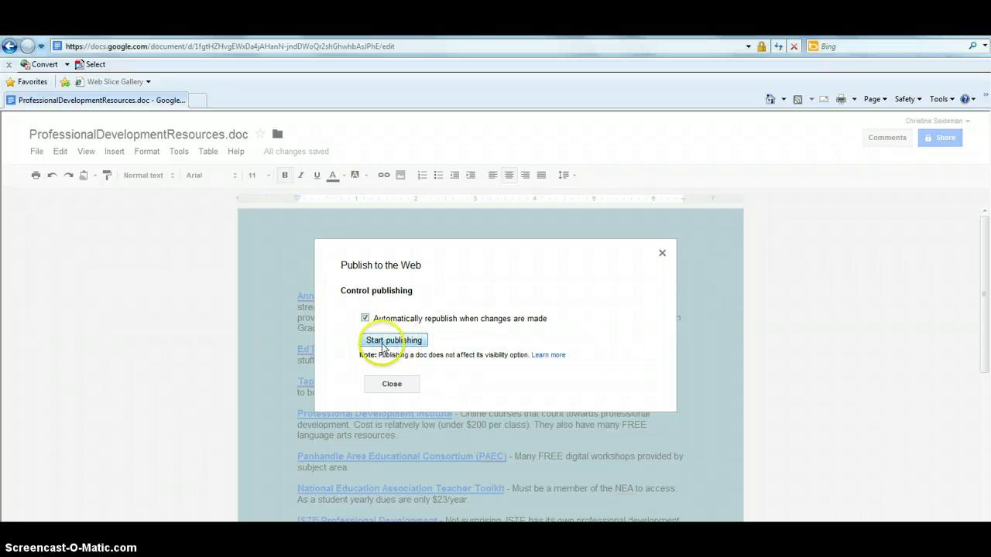
left_click(398, 347)
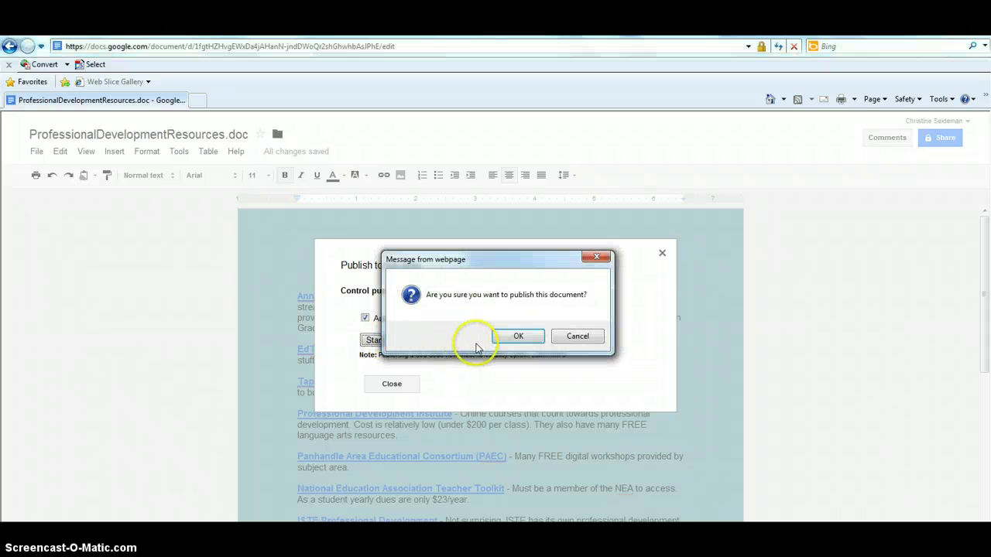
left_click(516, 336)
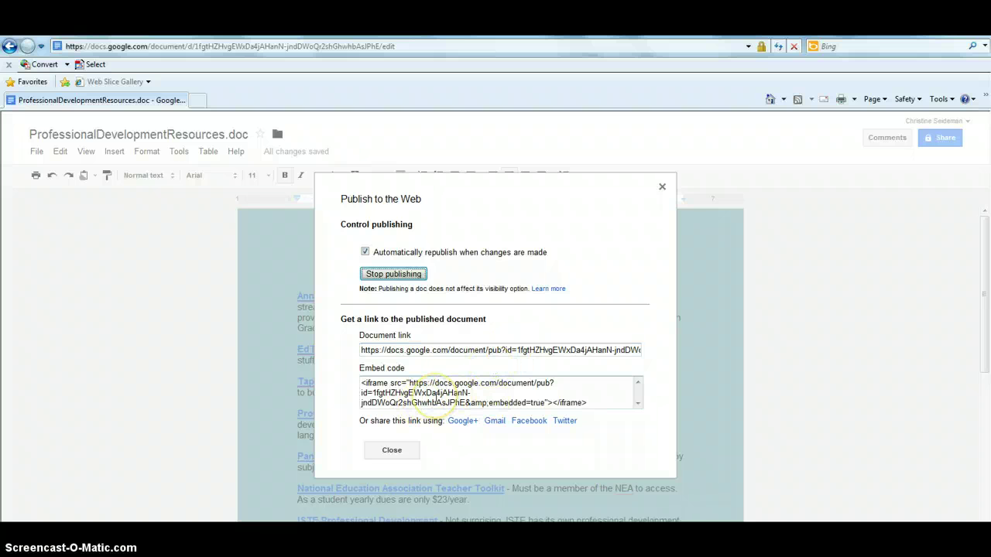
left_click(391, 451)
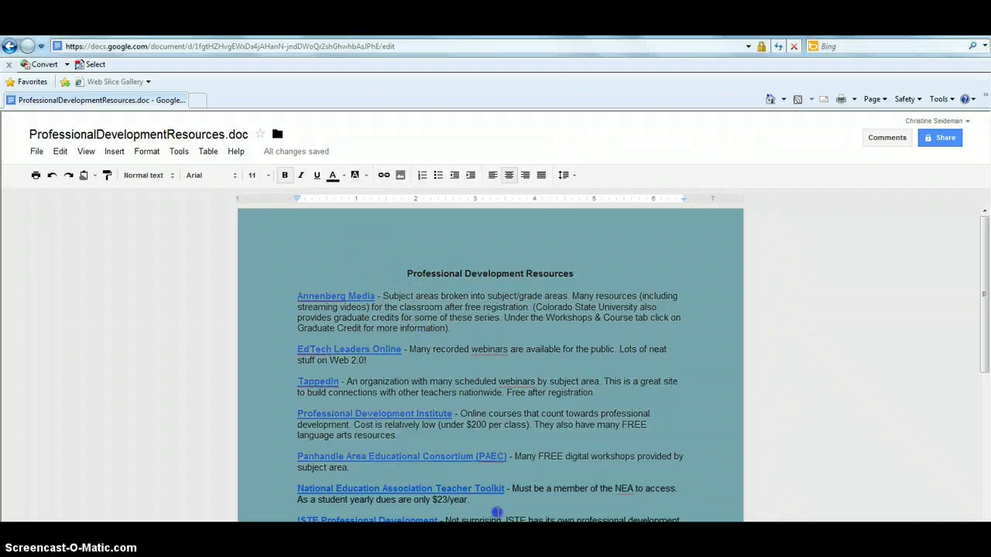
Select the document's entire content and copy it, allowing the webpage access to the clipboard.
scroll(496, 480, "down", 1)
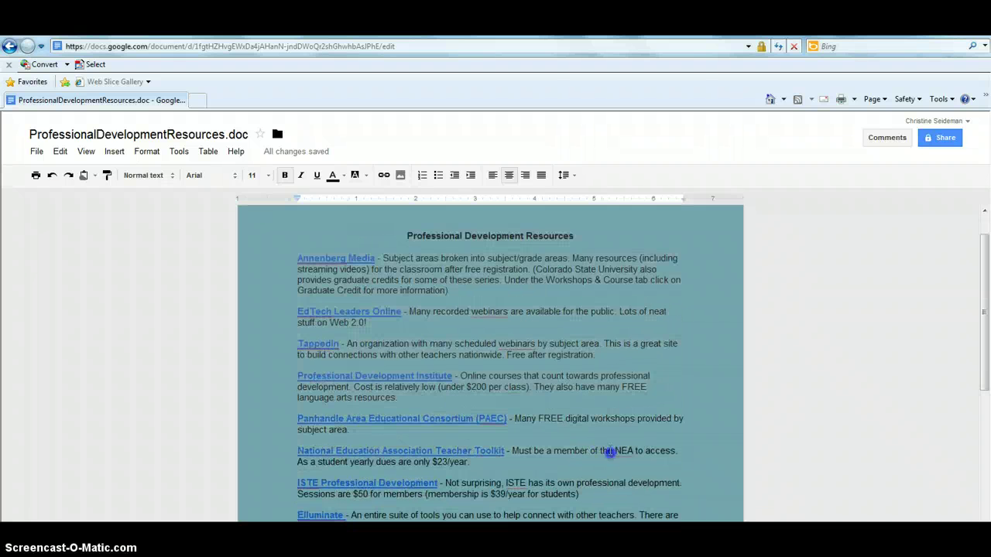
left_click(60, 151)
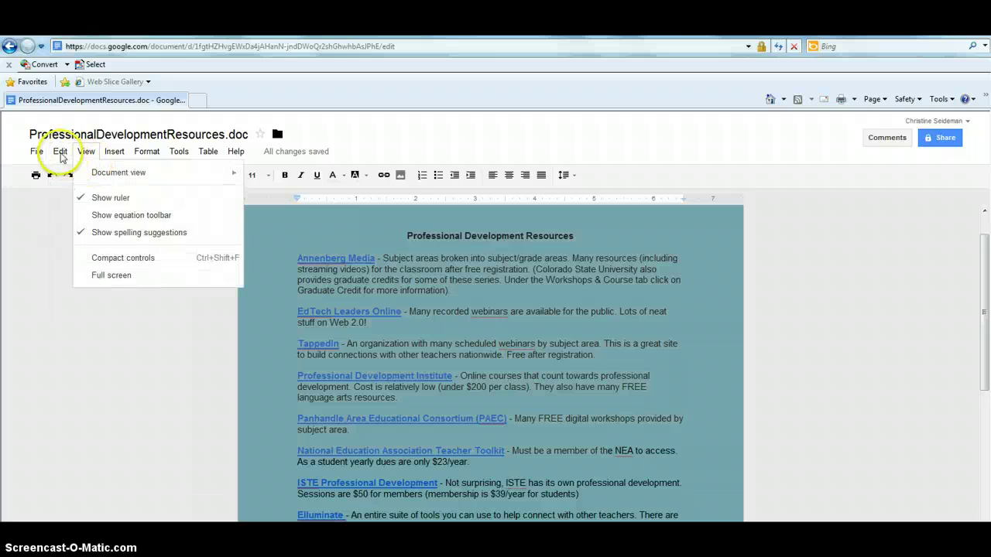
left_click(87, 276)
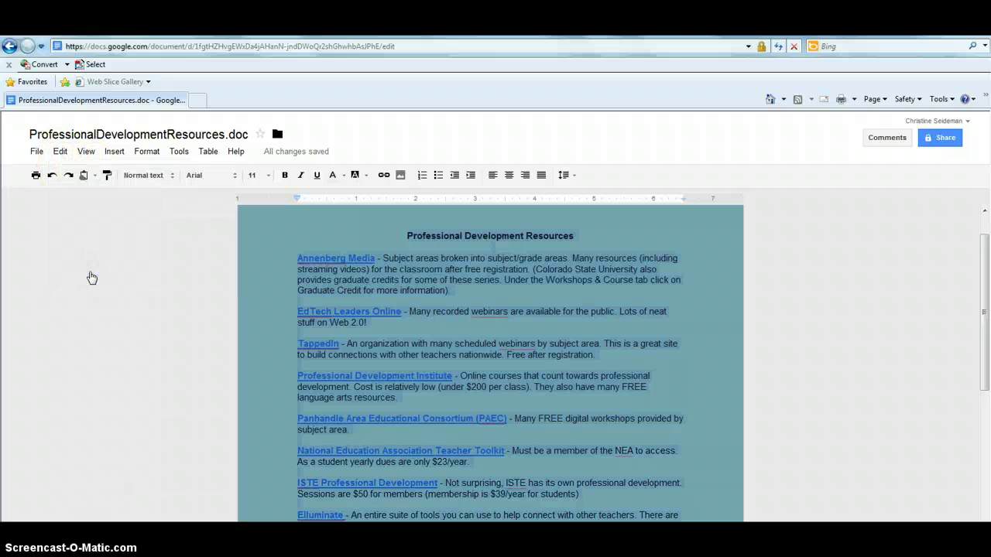
left_click(62, 152)
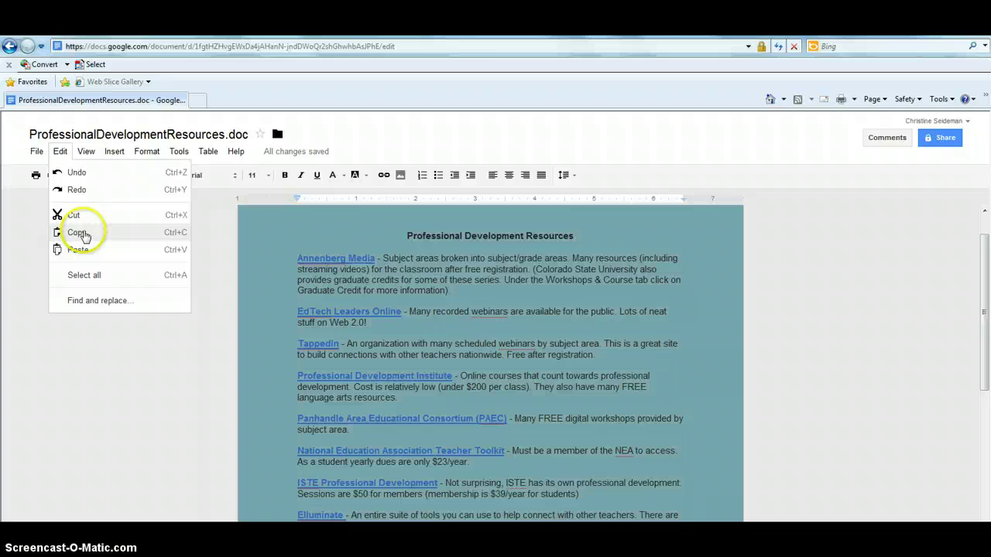
left_click(78, 229)
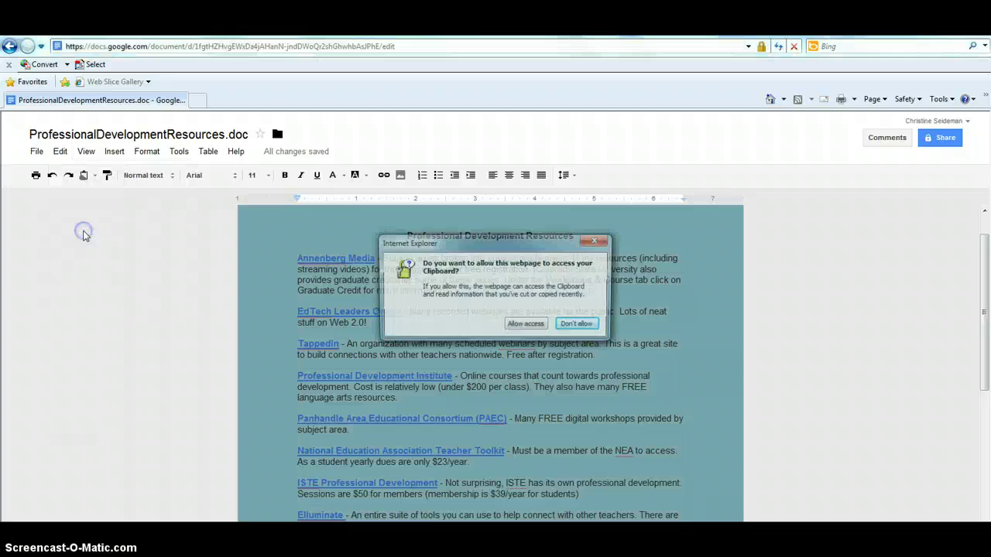
left_click(526, 325)
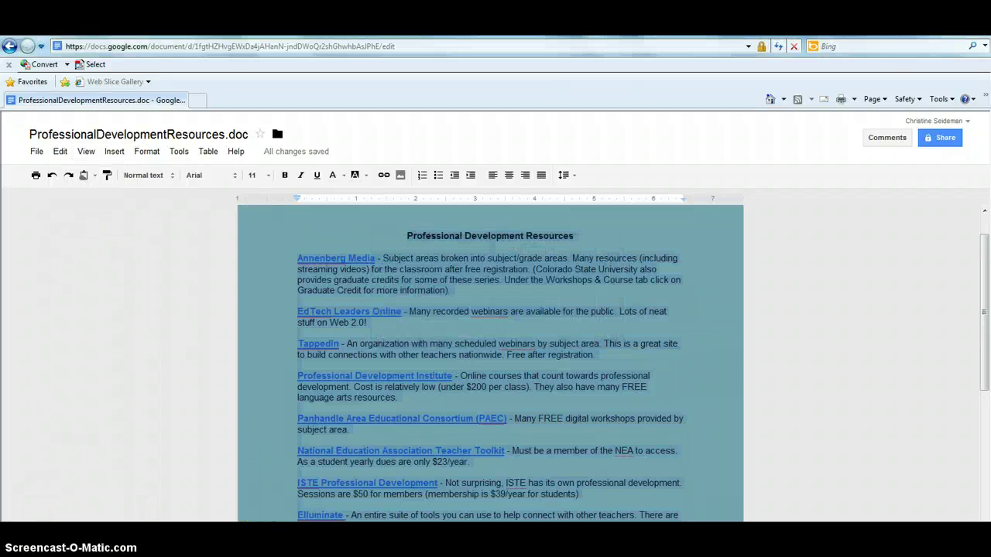
Switch to the Blackboard Learn window and submit the open "Embedding Google Docs into Blackboard" content item.
mouse_move(495, 523)
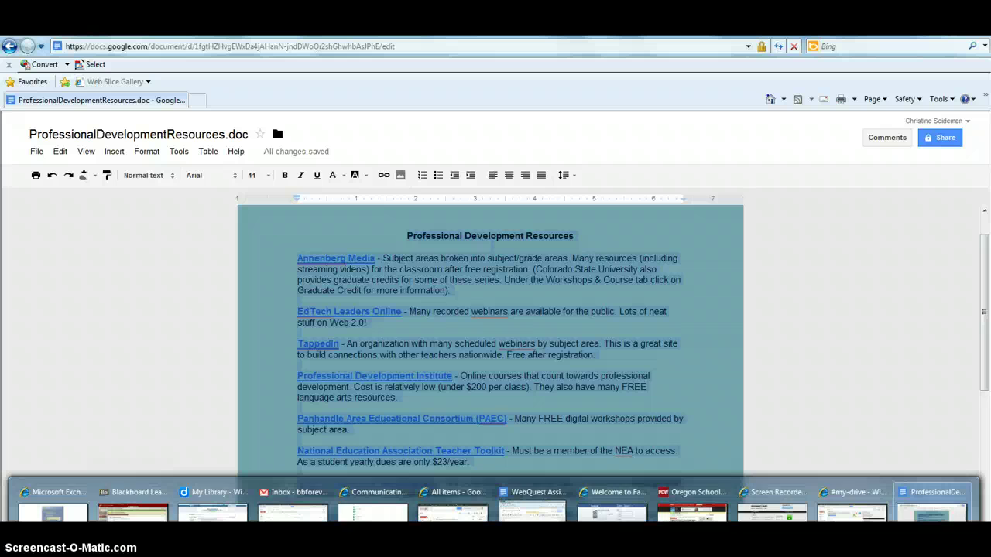
left_click(116, 517)
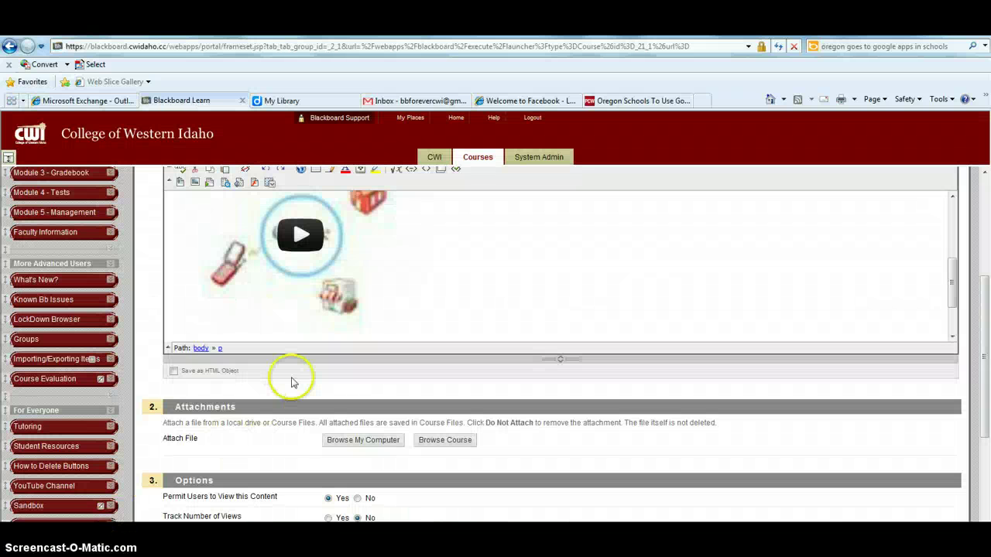
scroll(869, 223, "up", 2)
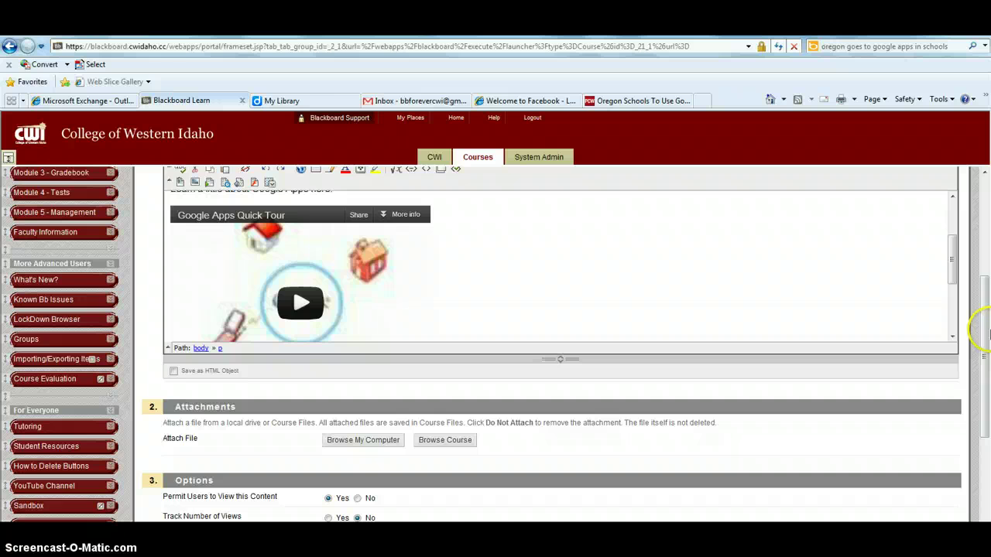
scroll(980, 301, "up", 4)
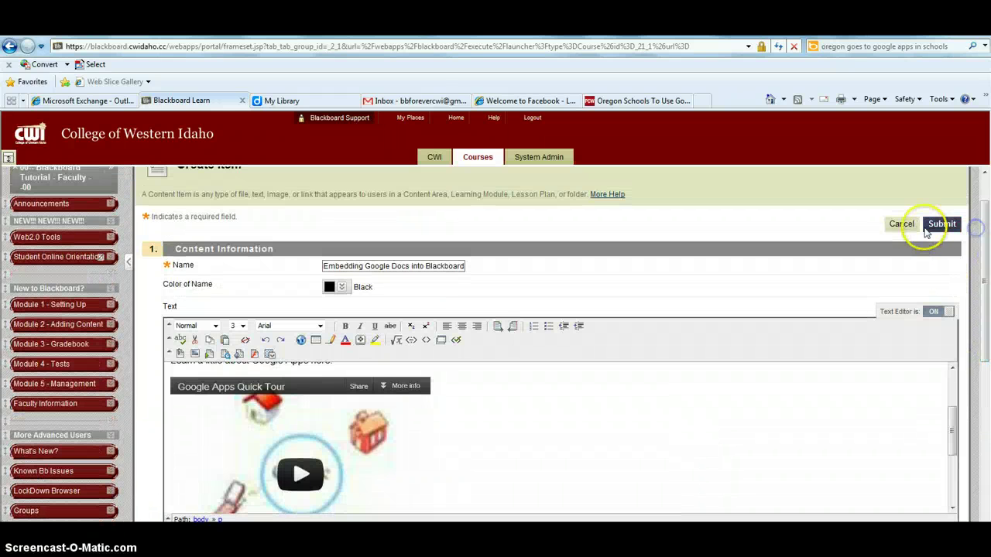
left_click(326, 297)
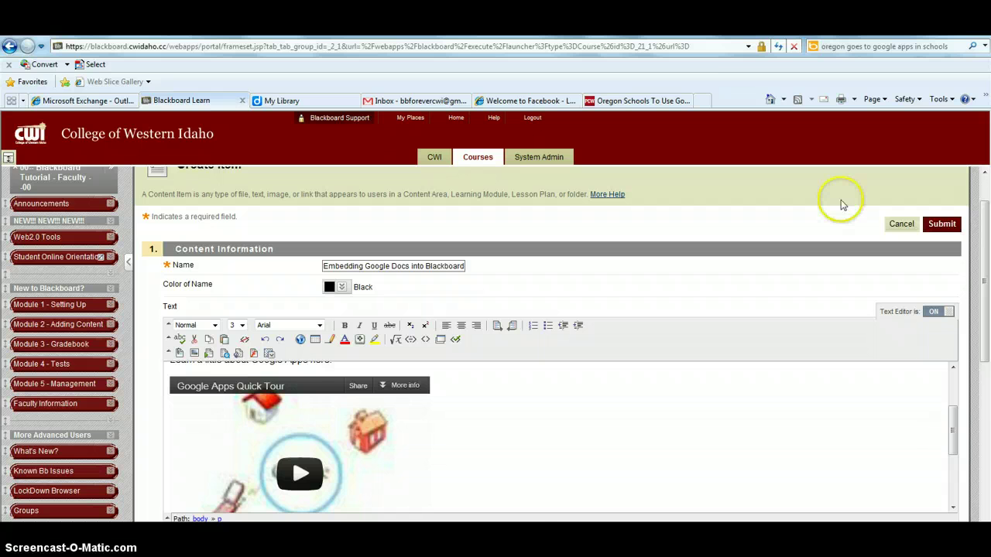
left_click(941, 224)
Create and submit a content item named "Professional Resources" in Web2.0 Tools, pasting the copied document as its text.
left_click(185, 272)
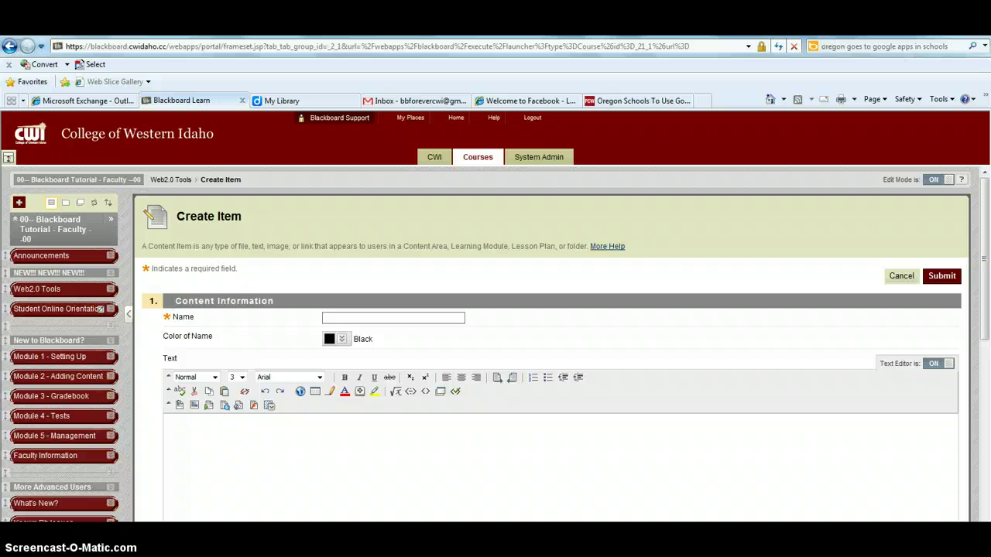
left_click(395, 321)
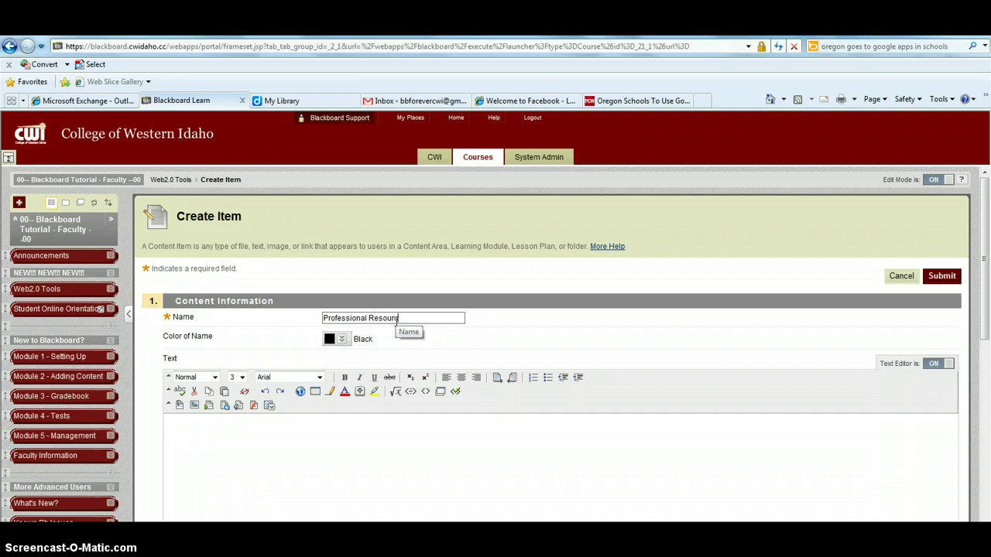
left_click(323, 429)
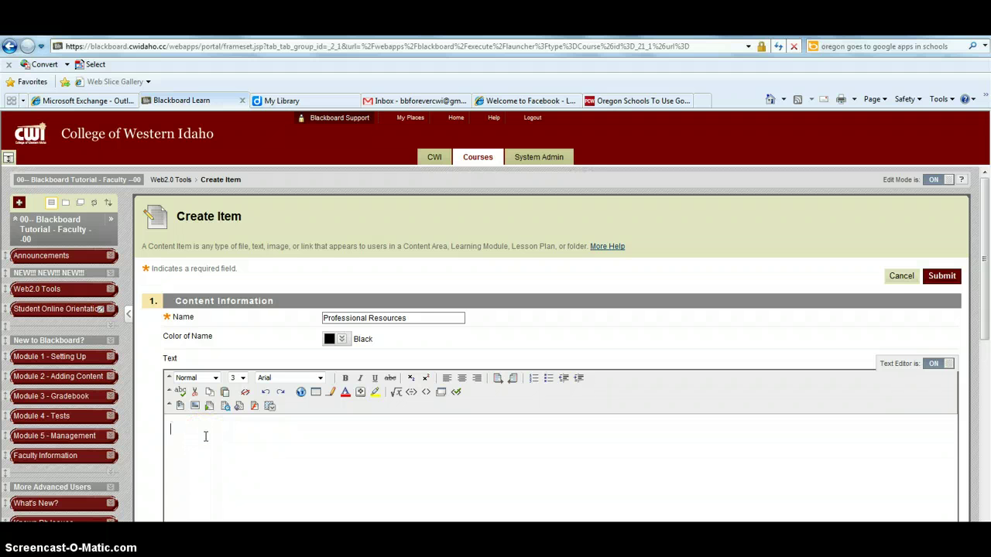
key("ctrl+v")
scroll(205, 438, "up", 5)
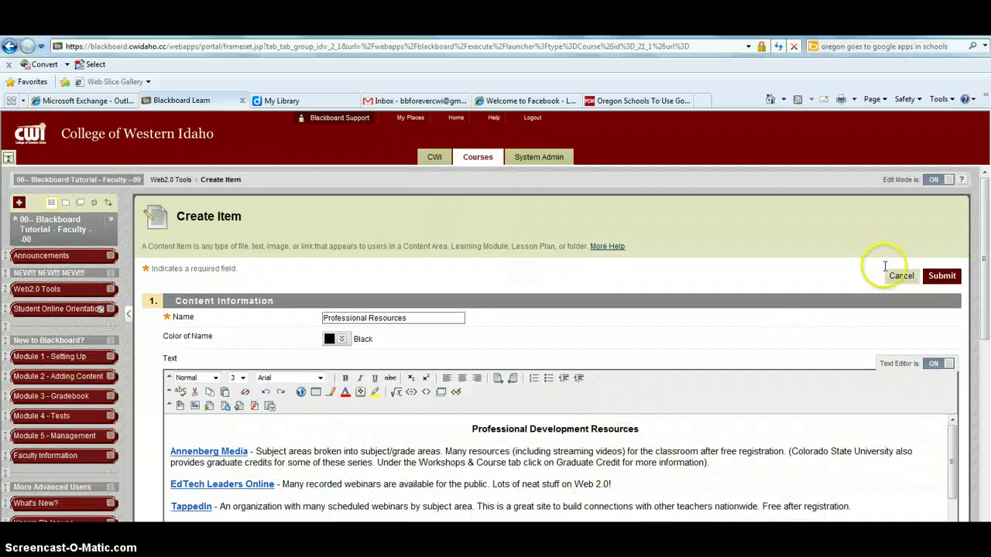
left_click(952, 281)
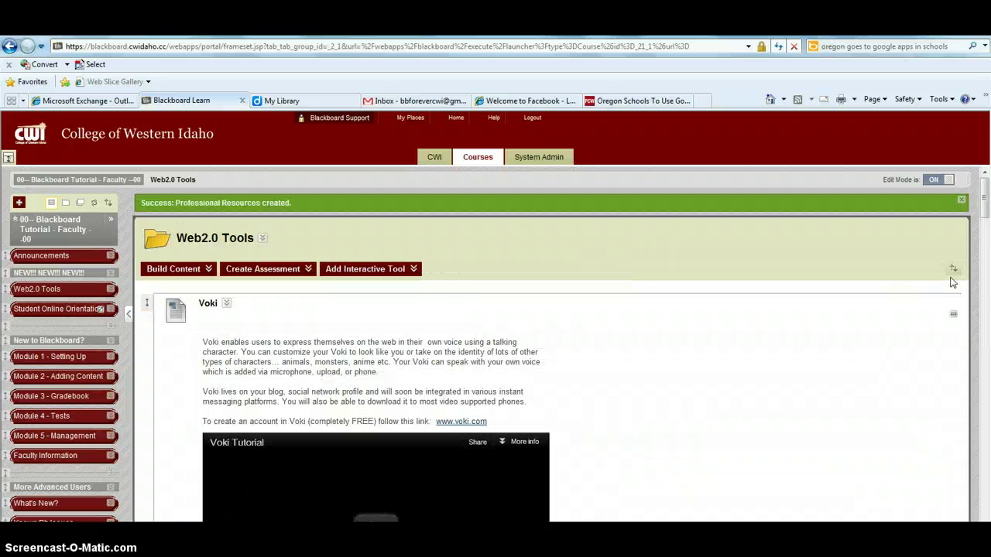
Examine the new Professional Resources item at the end of the Web2.0 Tools content list.
left_click_drag(985, 202, 982, 511)
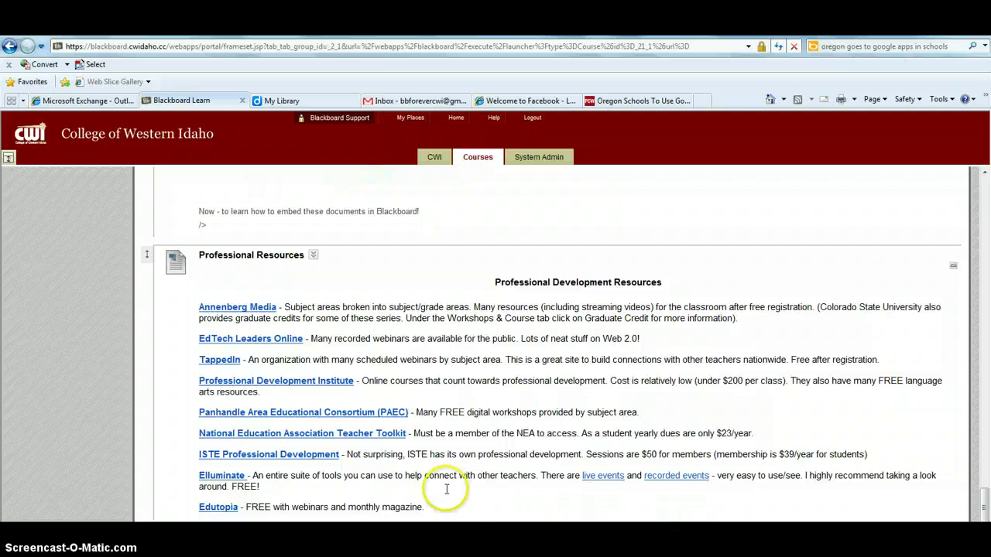
scroll(446, 490, "up", 2)
scroll(442, 480, "down", 2)
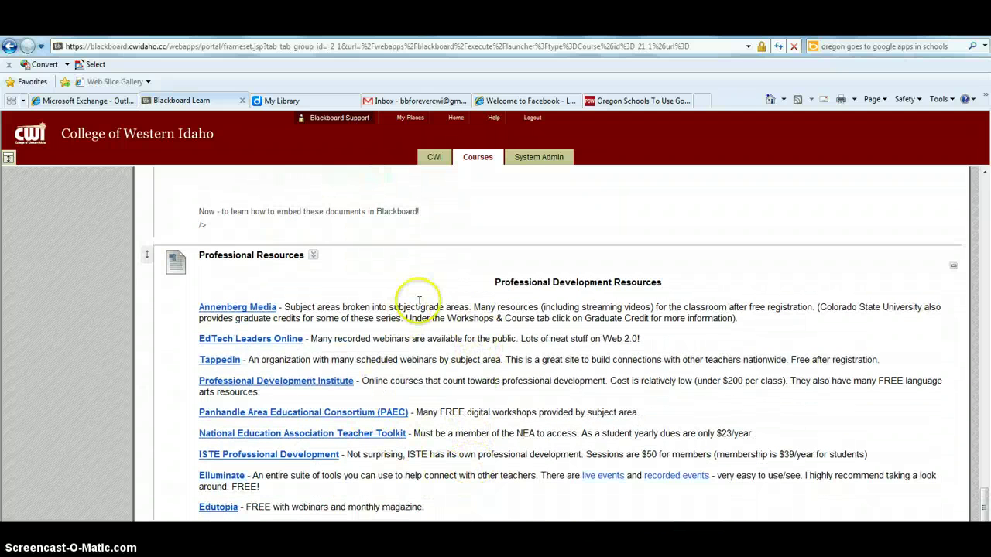
left_click(394, 302)
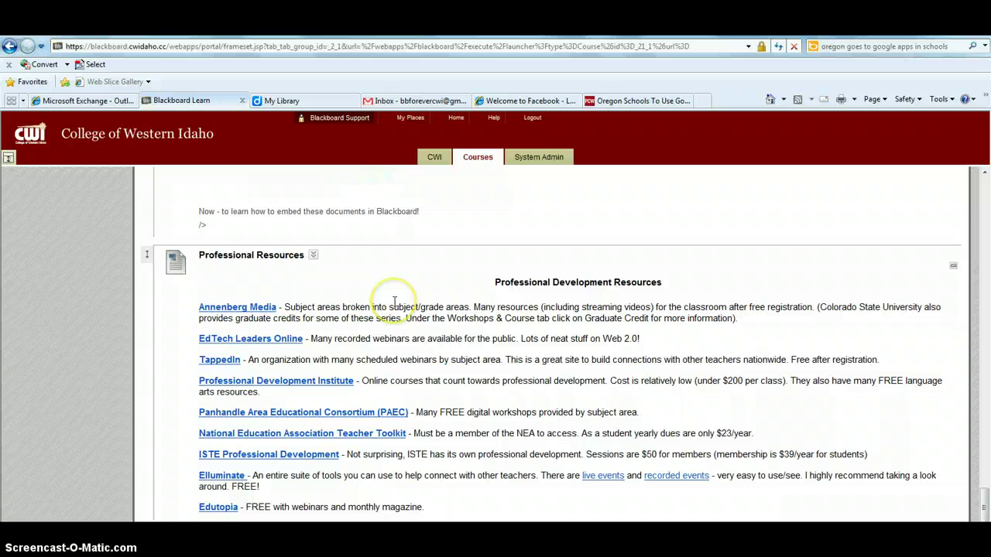
left_click(394, 299)
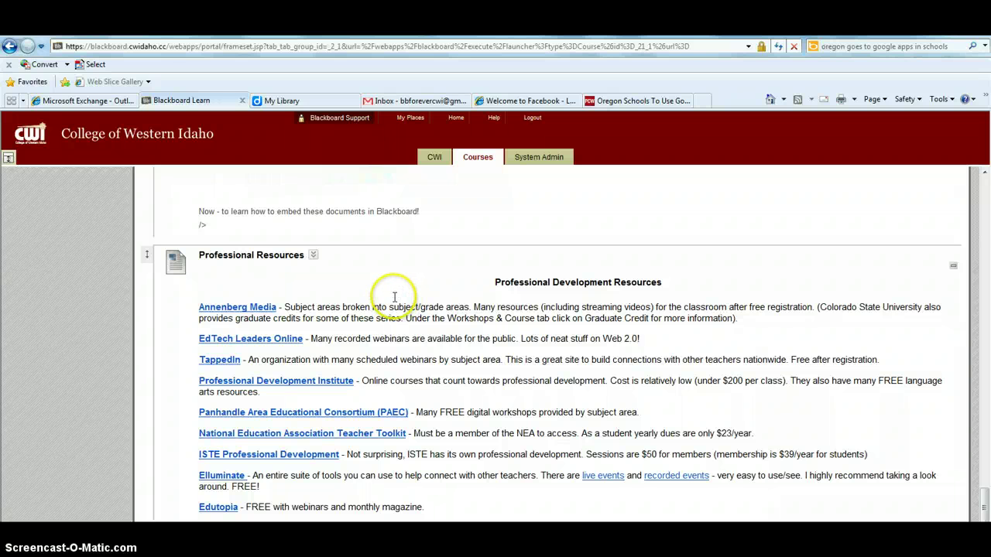